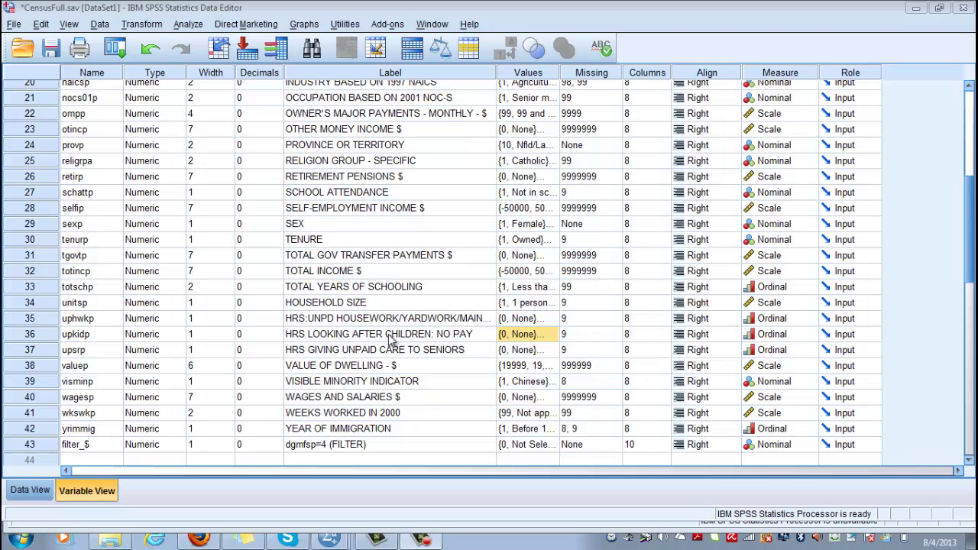
Step: Review the childcare hours value labels, from 0 through 15 - 29 hours to 9 = Not applicable, without changes
click(523, 336)
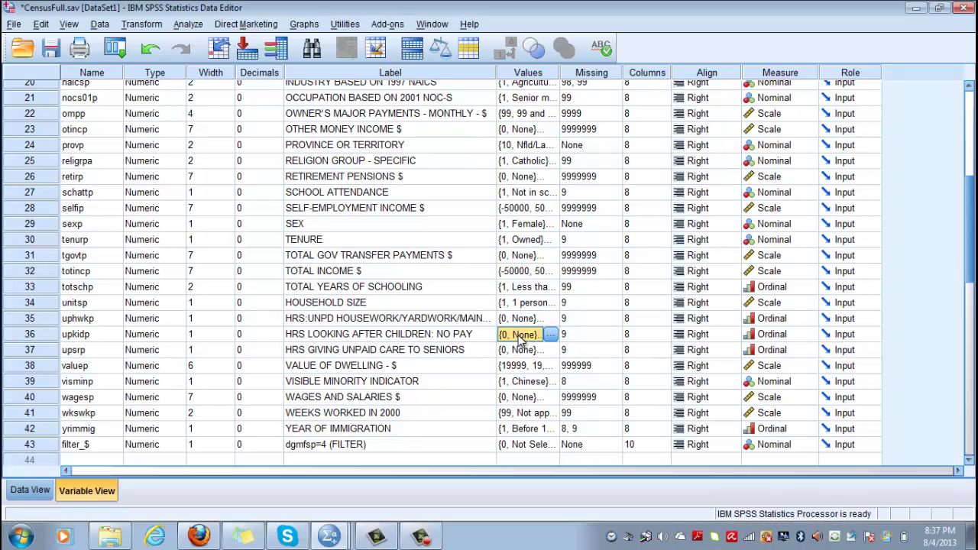
click(550, 336)
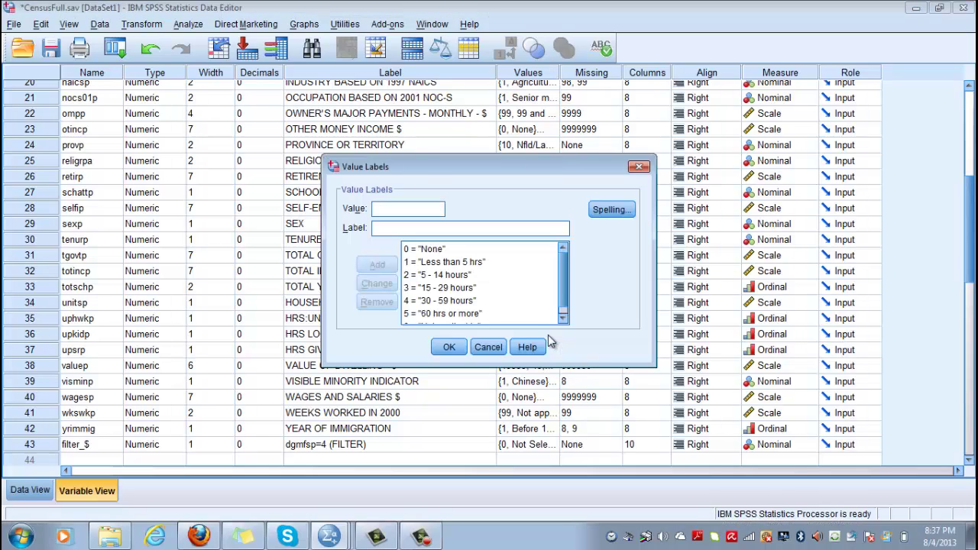
scroll(562, 267, down, 1)
scroll(563, 264, up, 1)
click(444, 253)
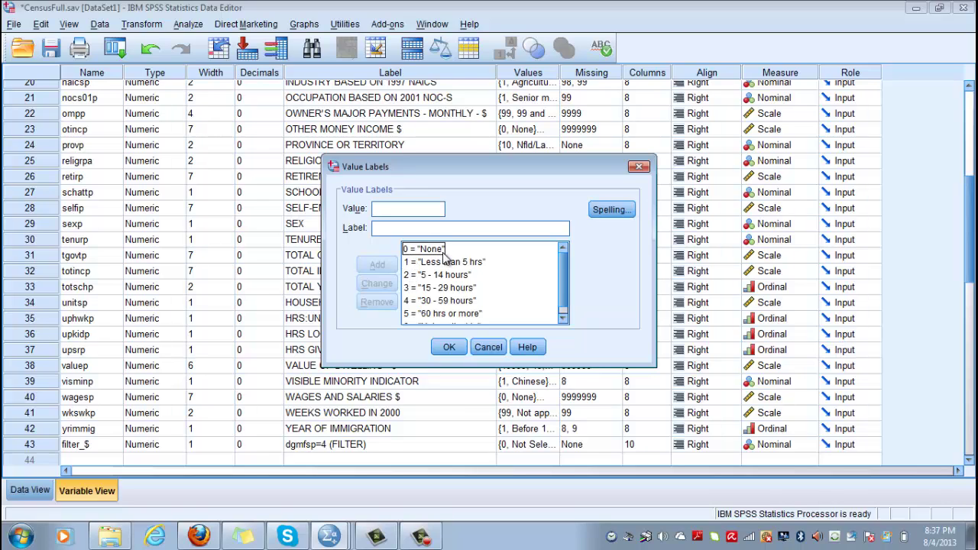
click(446, 261)
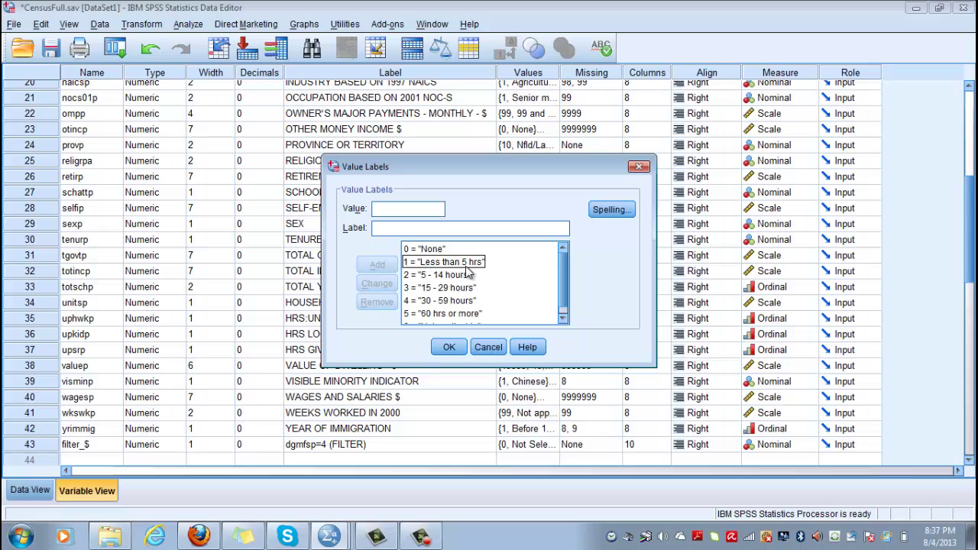
click(463, 276)
click(463, 288)
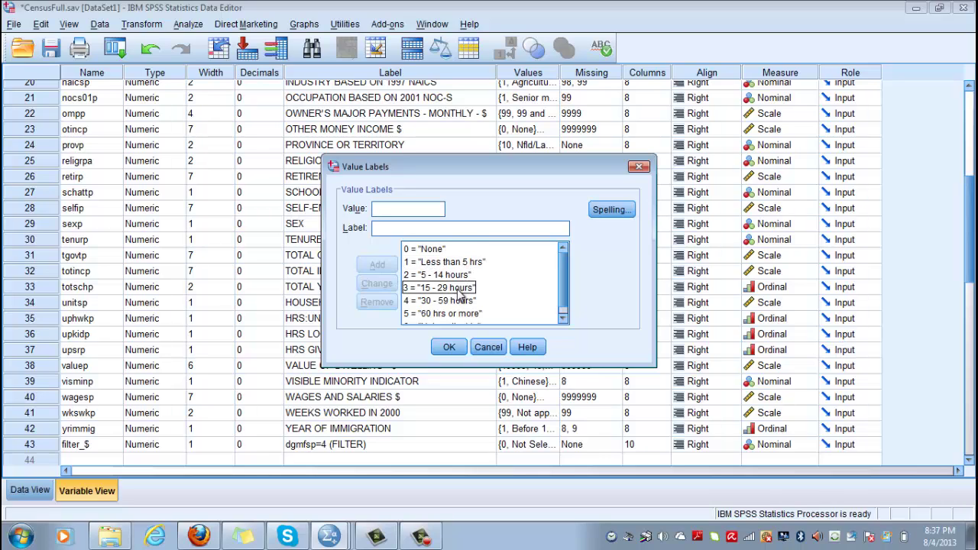
click(459, 300)
click(459, 326)
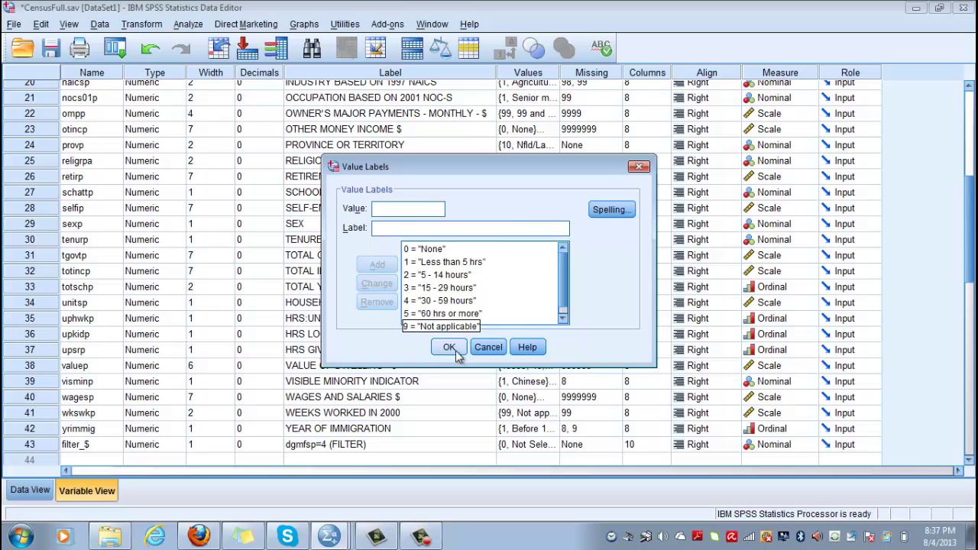
click(456, 349)
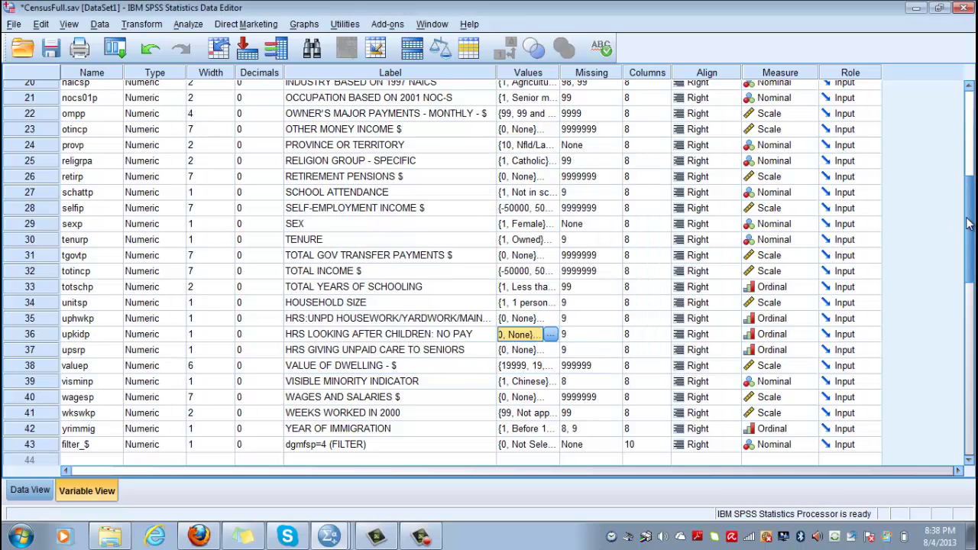
Step: Run a one-way ANOVA of upkidp by marsthp with descriptive statistics and a means plot
drag(967, 223, 967, 145)
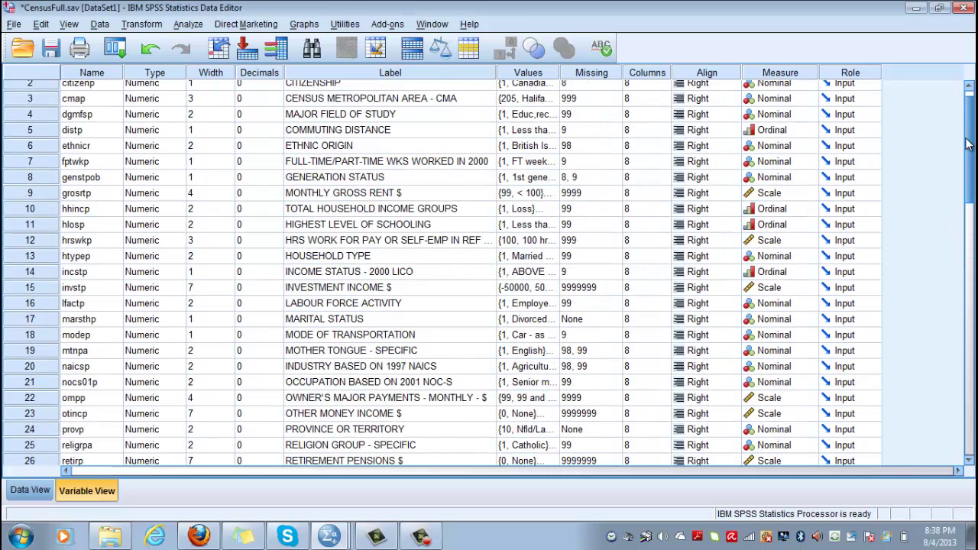
click(186, 25)
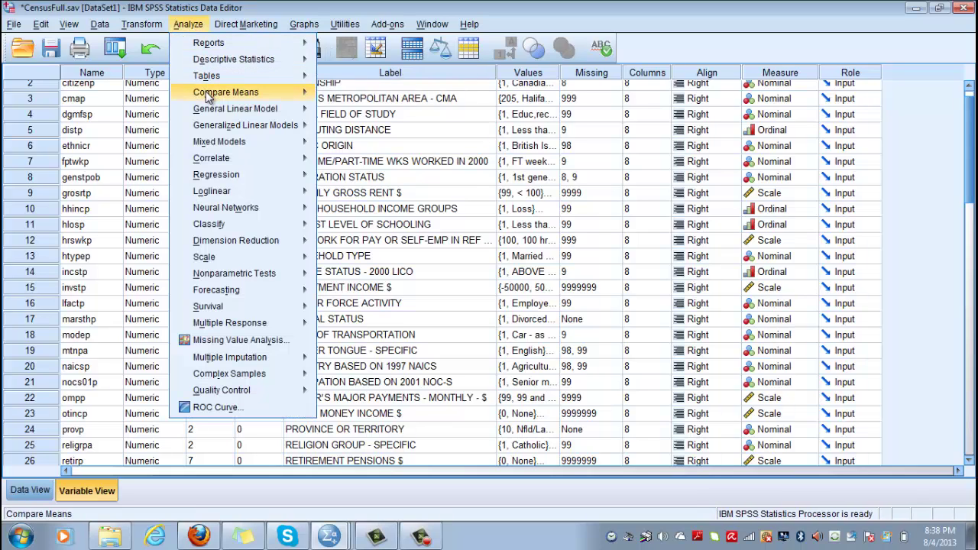
mouse_move(208, 95)
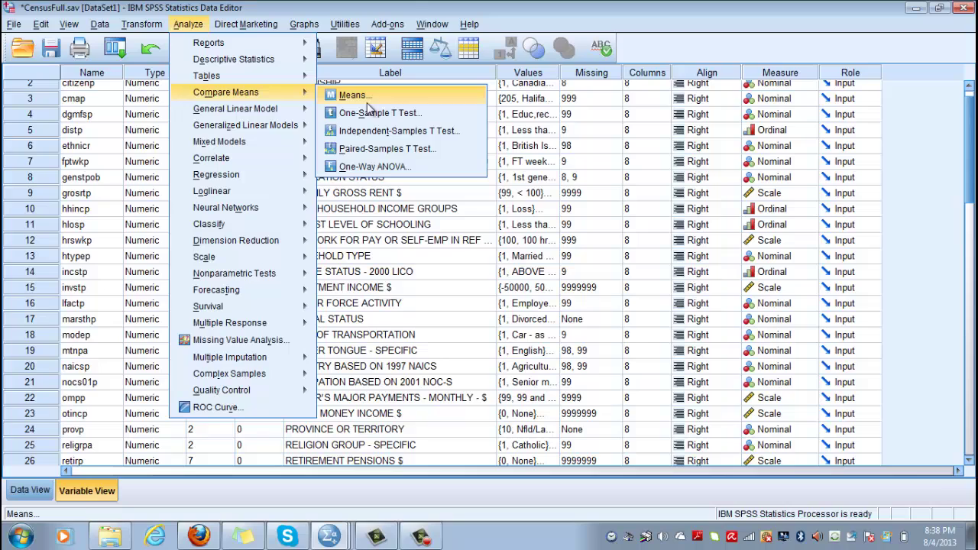
click(411, 167)
click(531, 217)
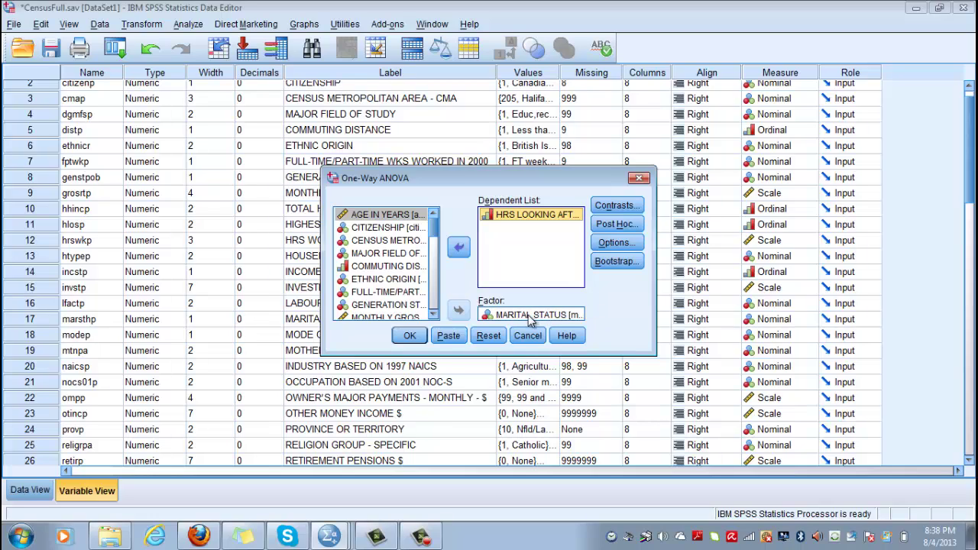
click(615, 245)
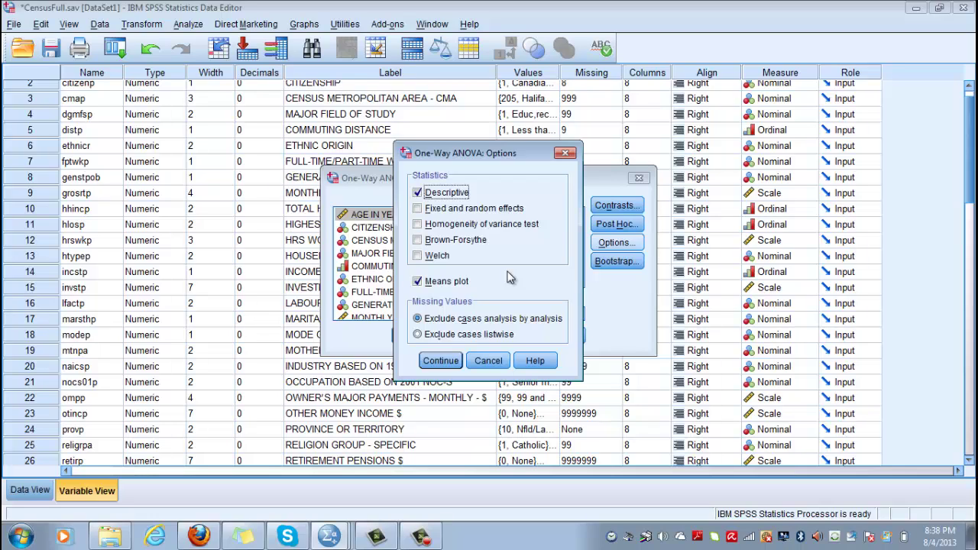
click(447, 361)
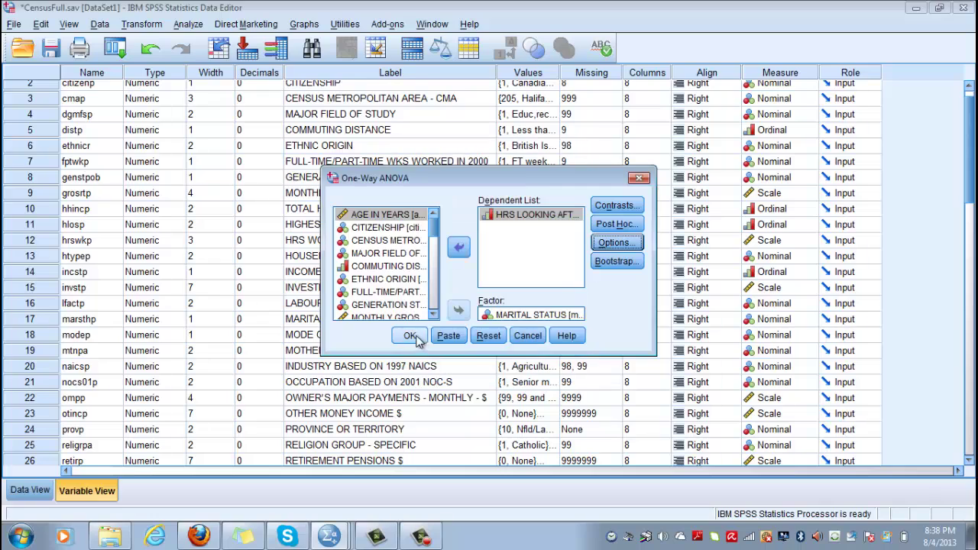
click(413, 336)
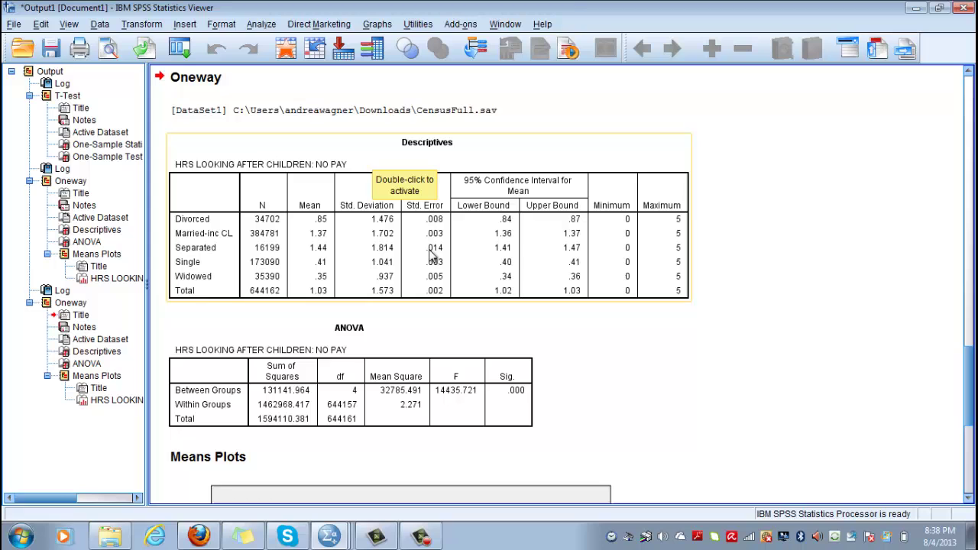
Step: Scroll the output down to the Means Plots chart of childcare hours by marital status
drag(971, 368, 969, 429)
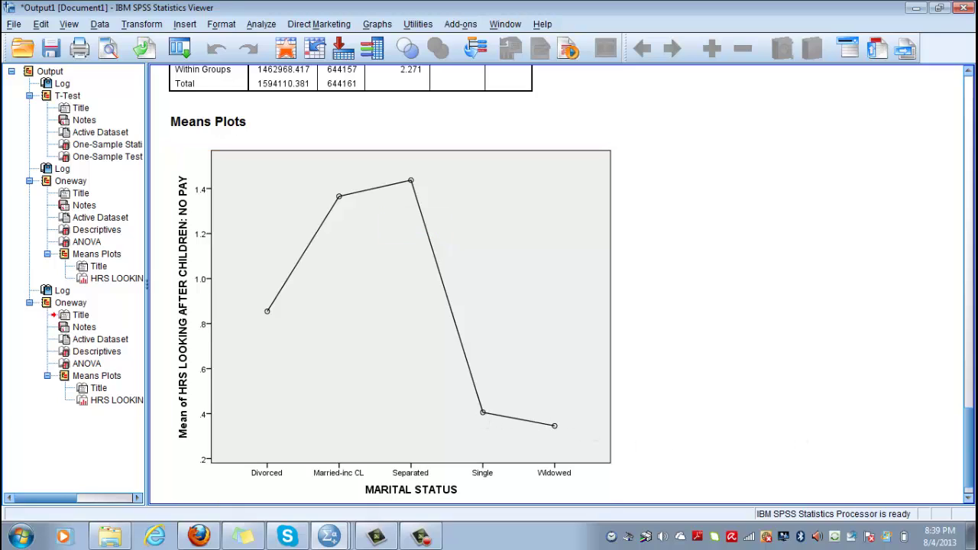
Step: Scroll through the output and select the Descriptives table
scroll(558, 283, up, 1)
scroll(558, 283, down, 5)
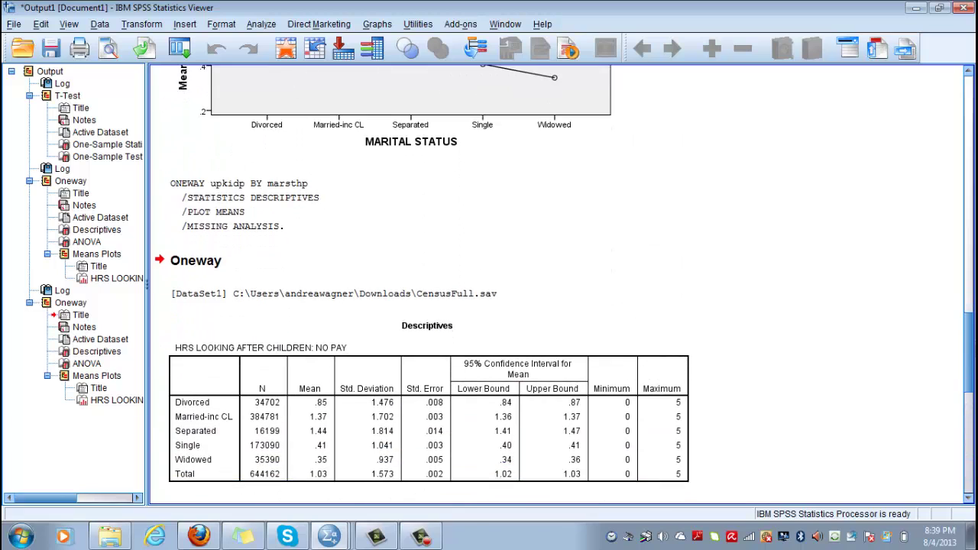
scroll(333, 414, down, 1)
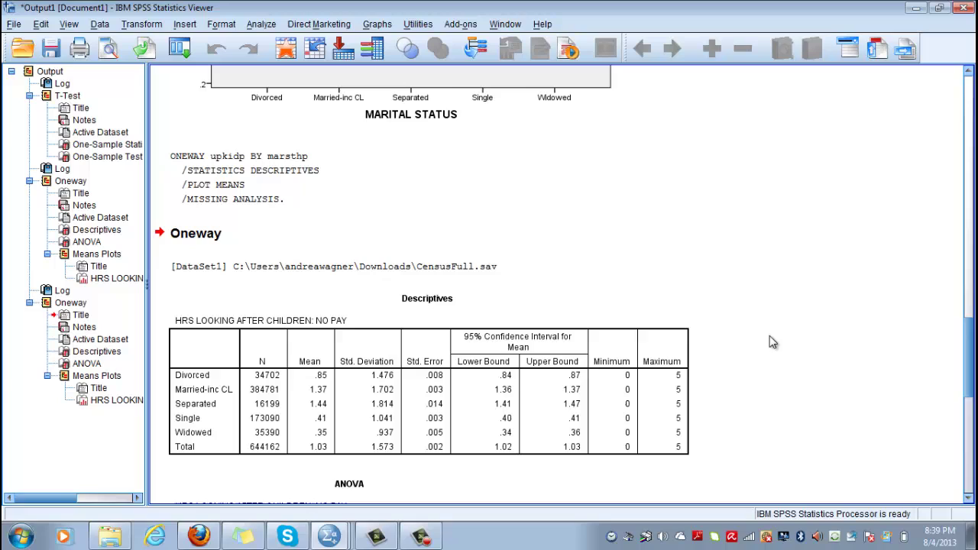
click(509, 382)
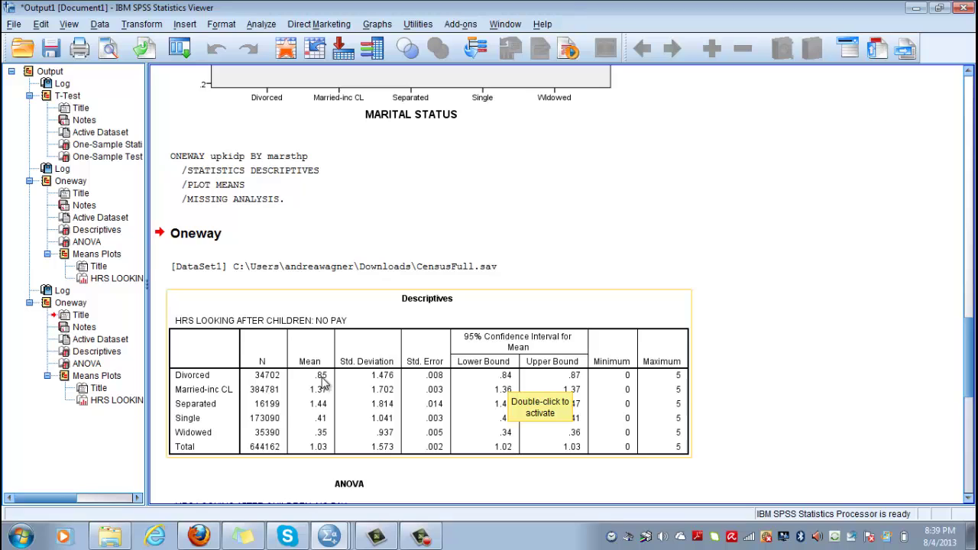
Step: Select and deselect the means plot chart, then return to the Descriptives and ANOVA tables
drag(971, 361, 973, 491)
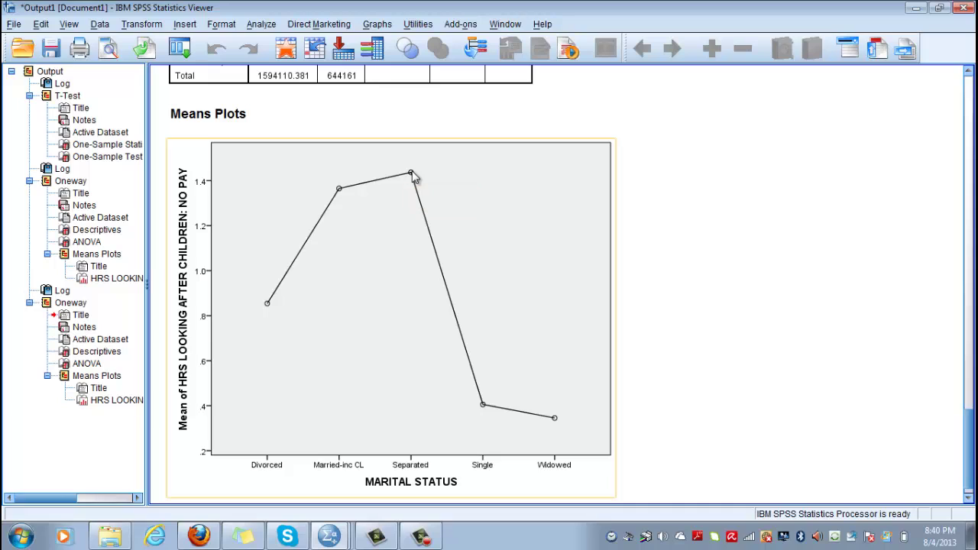
click(632, 208)
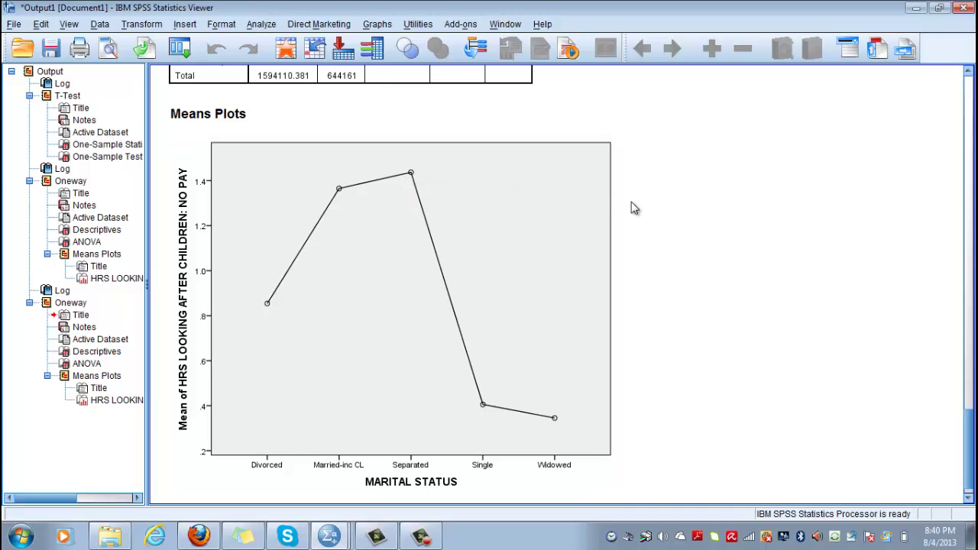
click(375, 245)
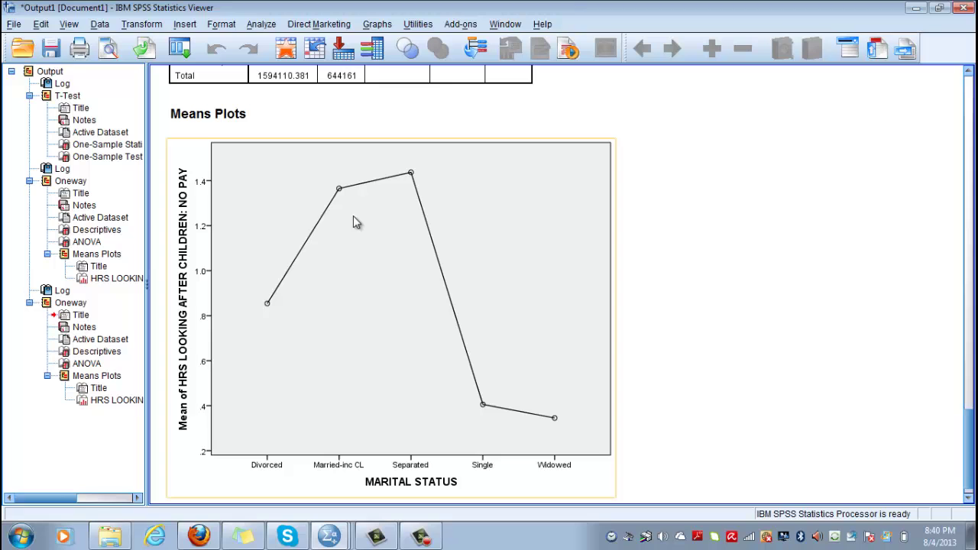
click(862, 429)
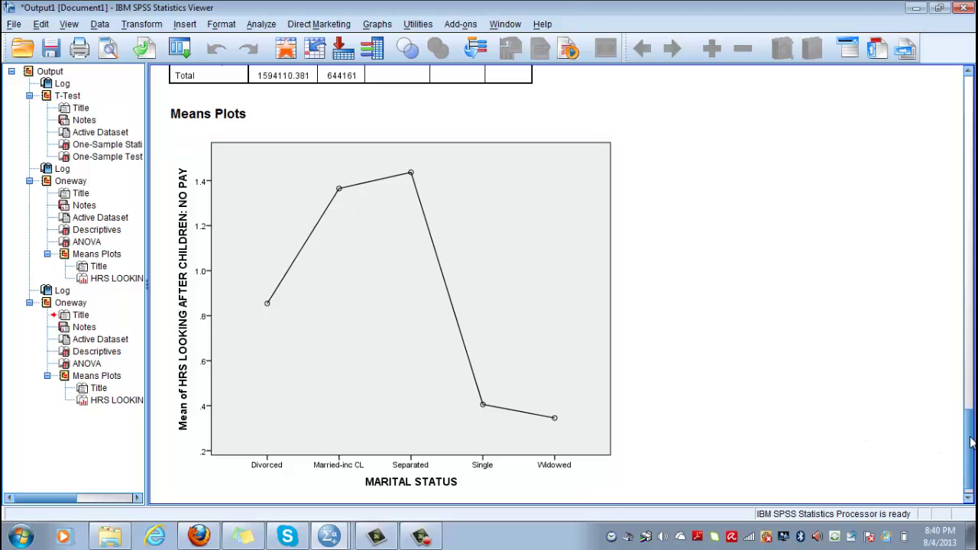
drag(971, 442, 971, 372)
click(309, 206)
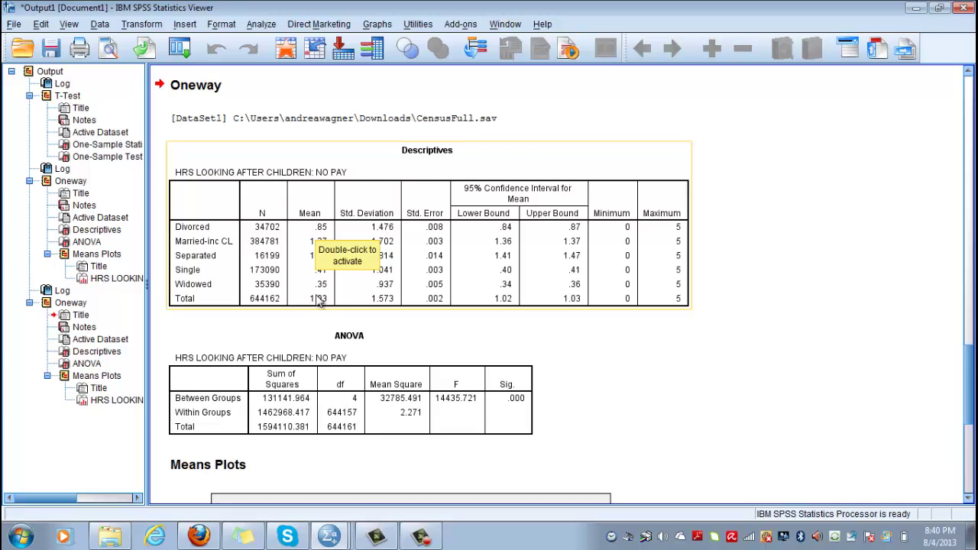
click(468, 216)
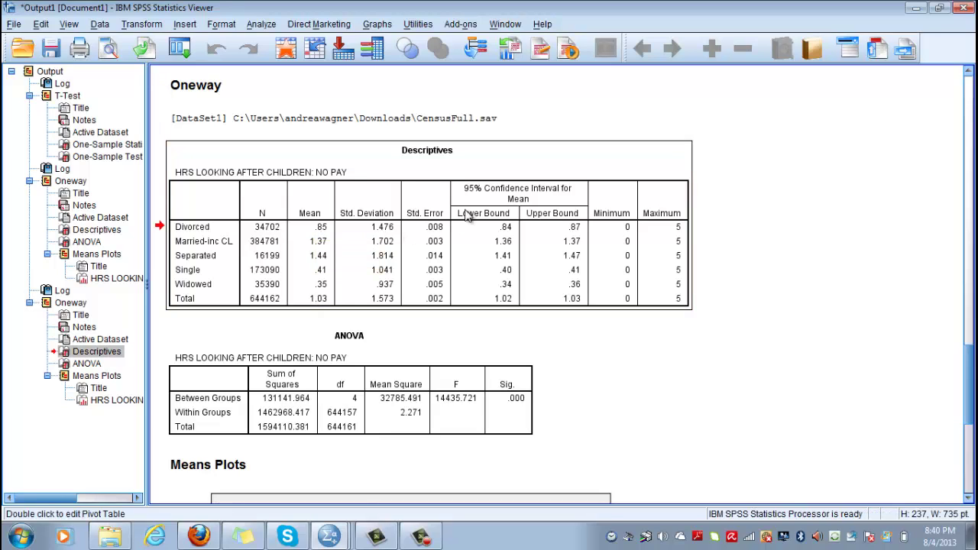